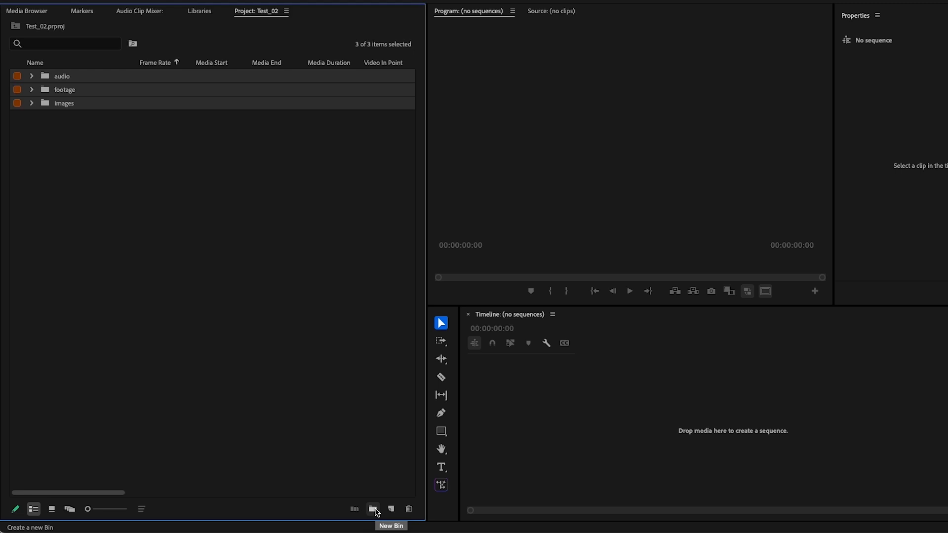
- Create a new bin named Sequences in the project
click(374, 509)
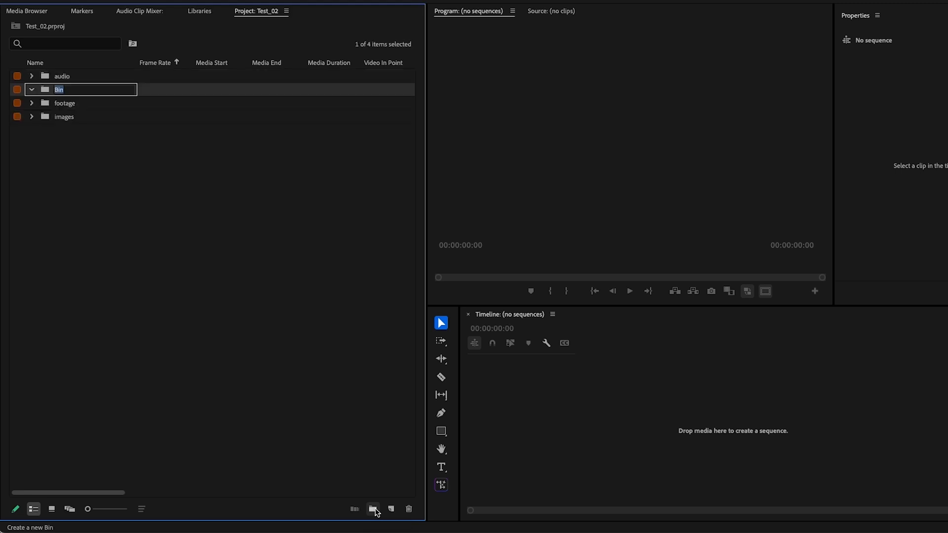
text(Sequences)
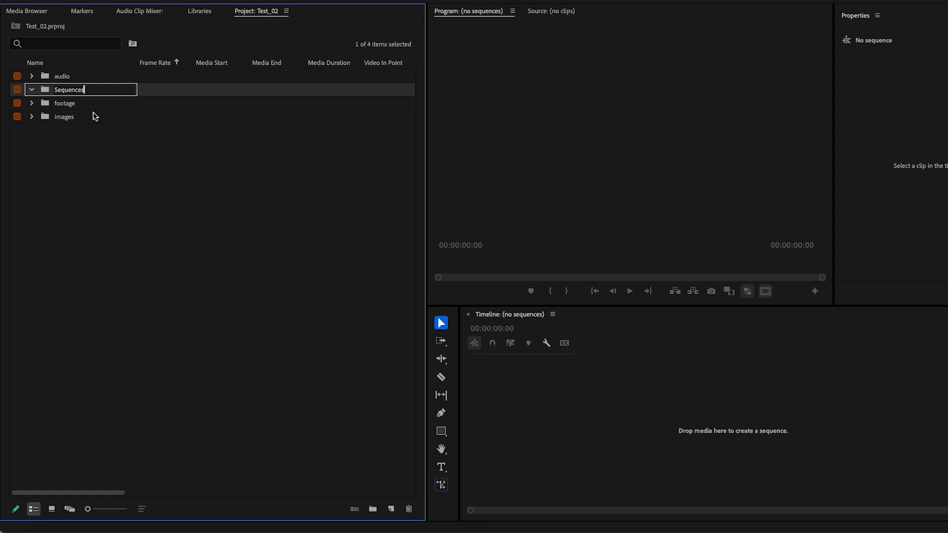
click(132, 180)
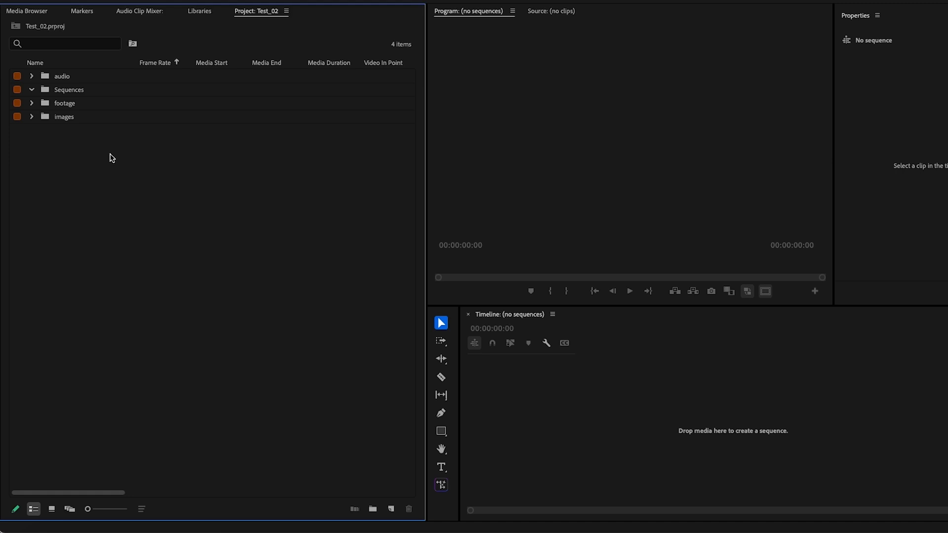
- Create a sequence in the Sequences bin with the HD 1080p 23.976 fps preset and Custom editing mode, and delete it
click(78, 94)
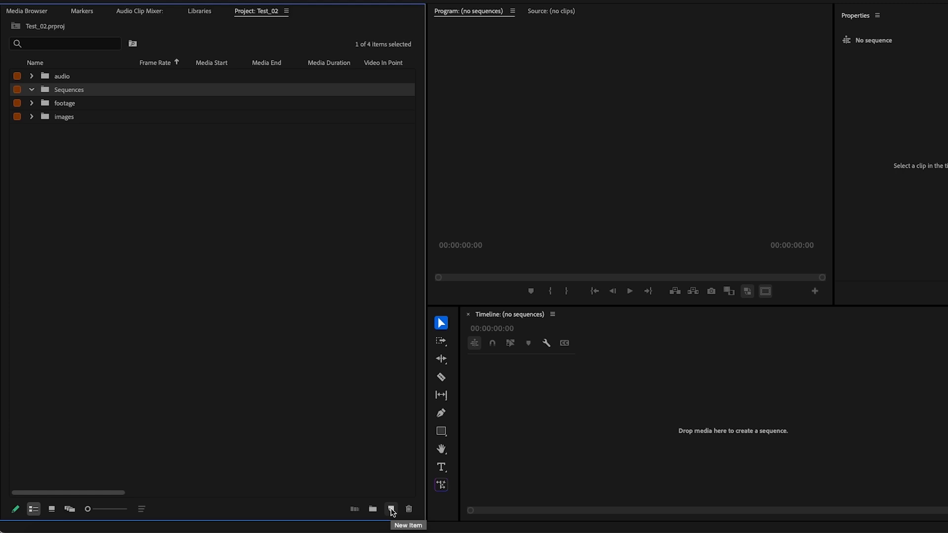
click(392, 510)
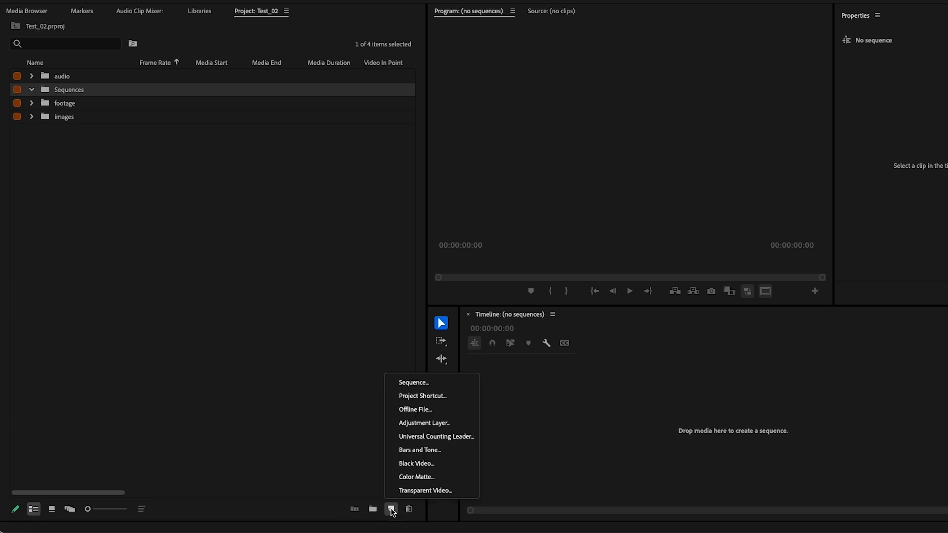
click(422, 389)
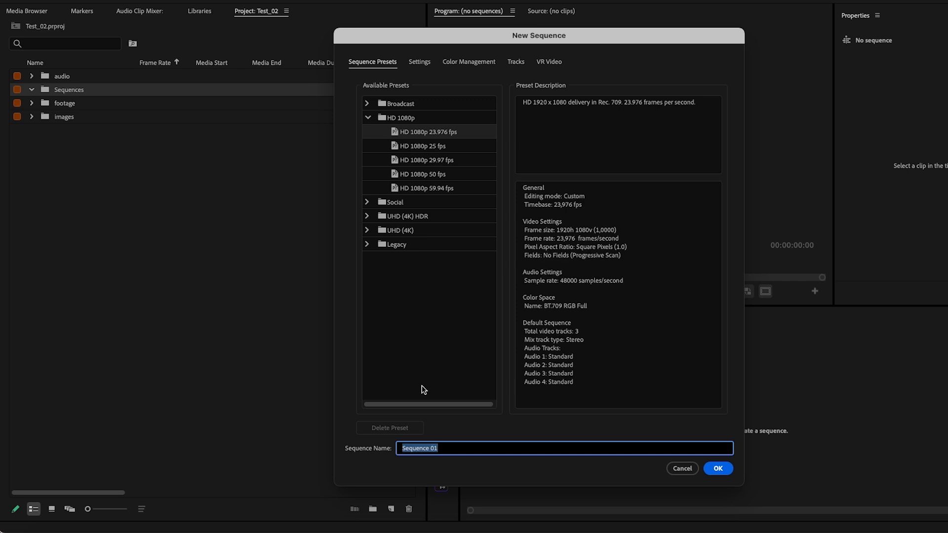
click(420, 62)
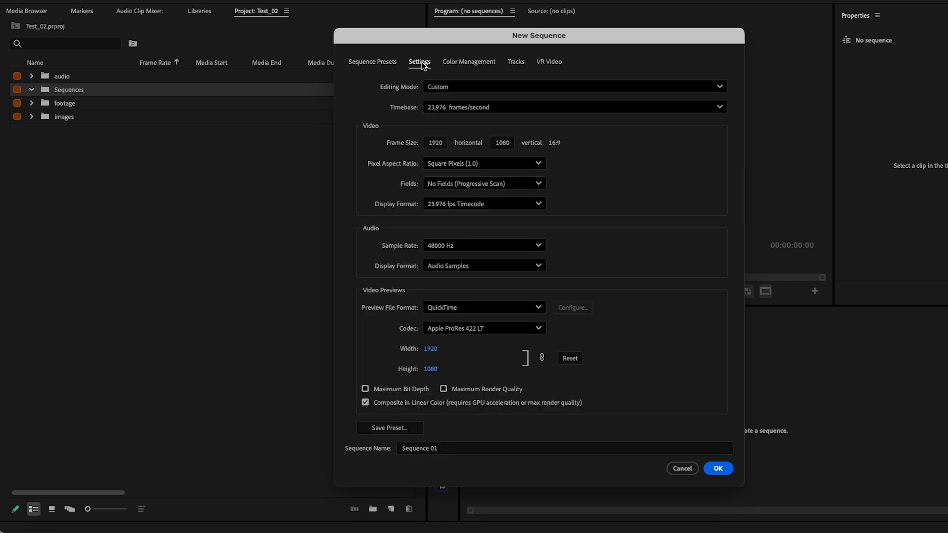
click(446, 88)
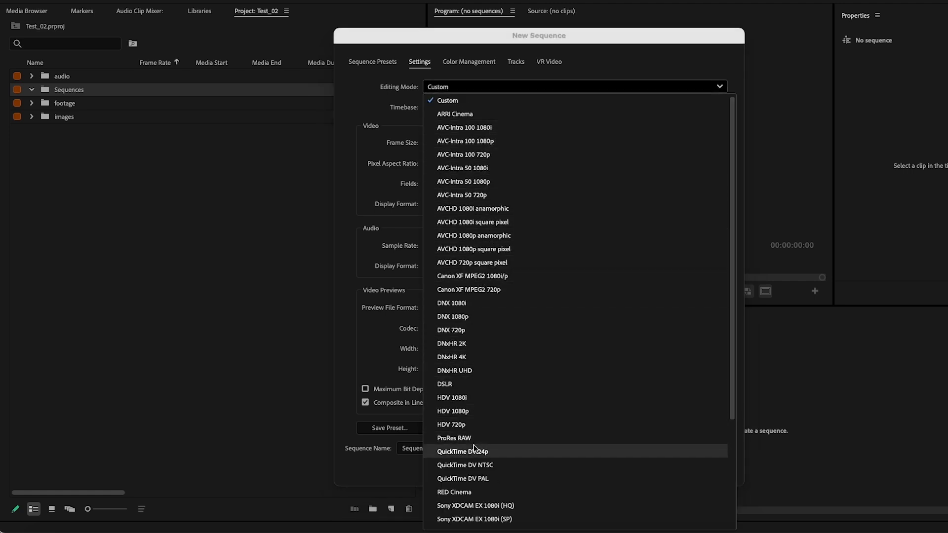
click(359, 153)
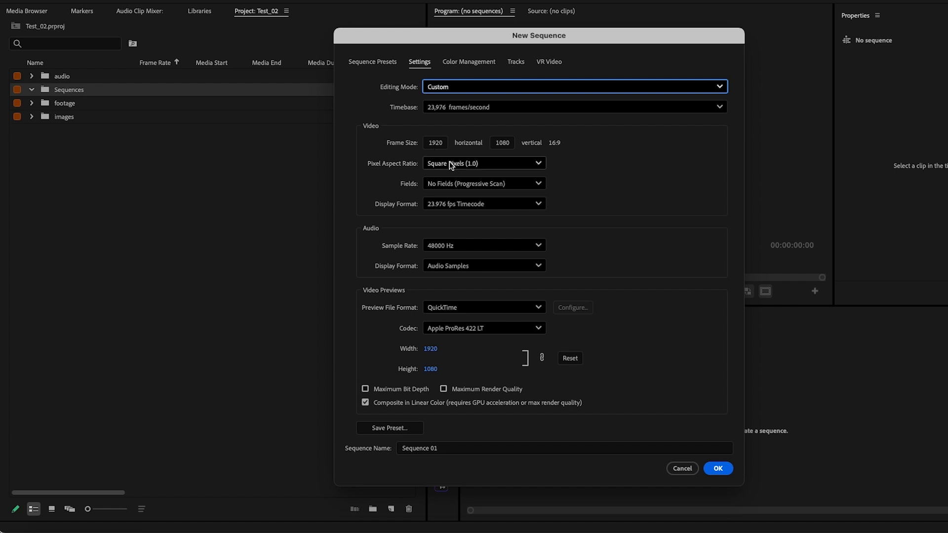
click(719, 467)
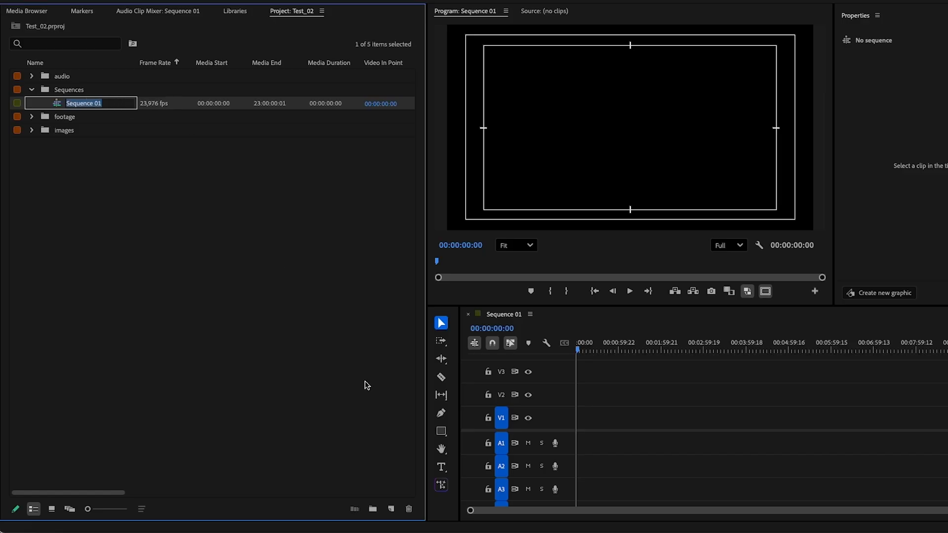
click(409, 509)
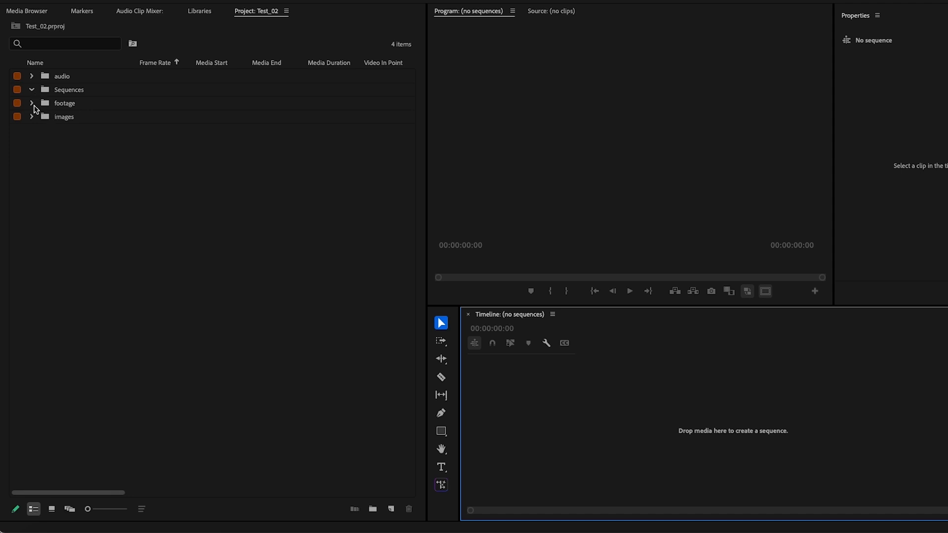
- Create a new sequence from the shutterstock_v8656621 clip in the footage bin so it matches the clip's settings
click(32, 104)
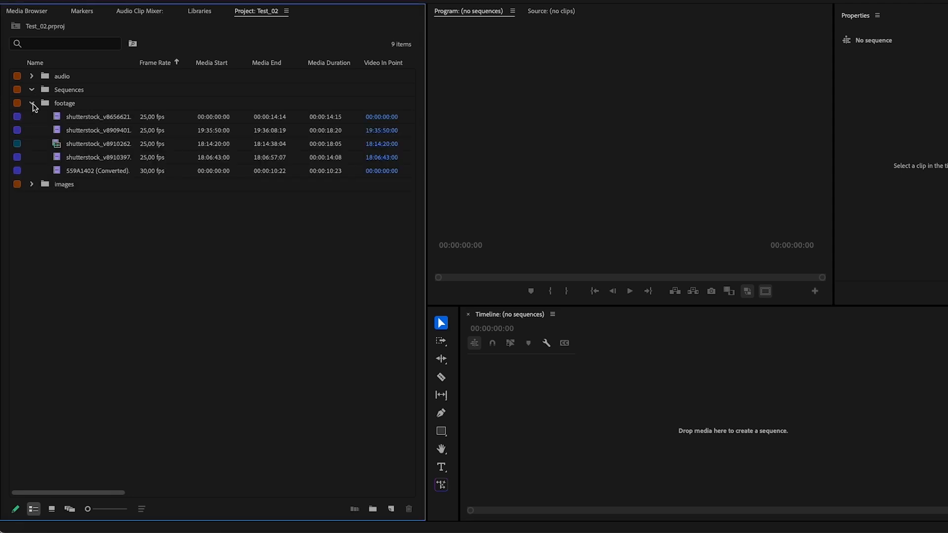
drag(86, 117, 393, 511)
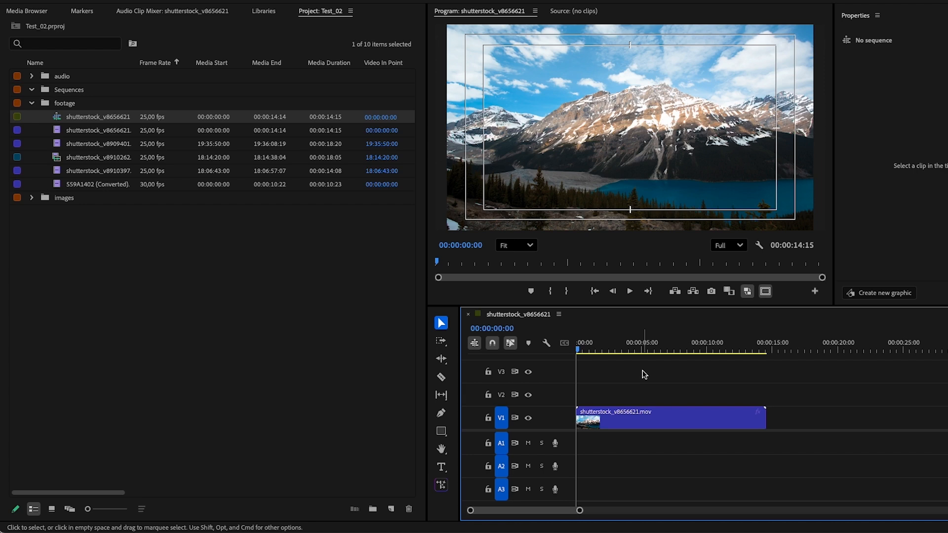
click(89, 119)
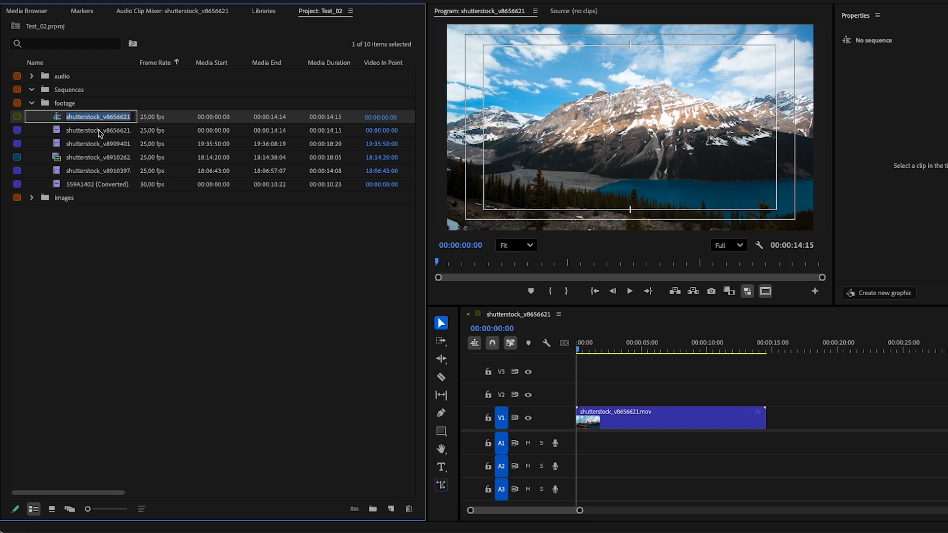
click(98, 131)
click(100, 118)
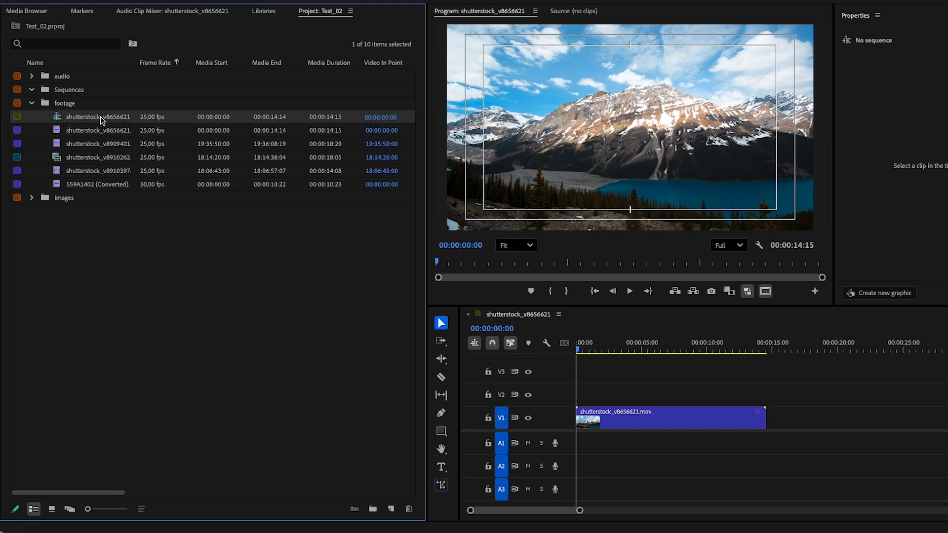
click(97, 131)
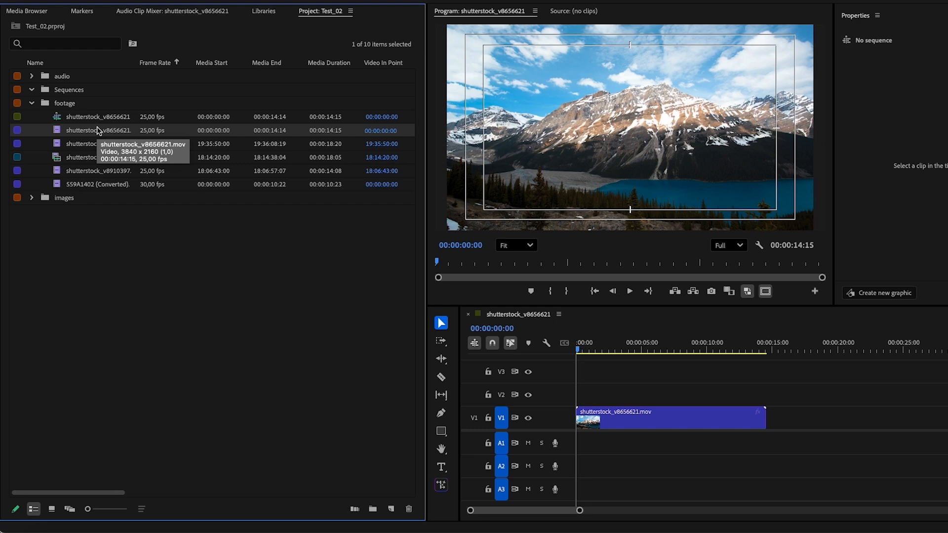
- Move the shutterstock_v8656621 sequence into the Sequences bin and rename it sequence_01
click(96, 121)
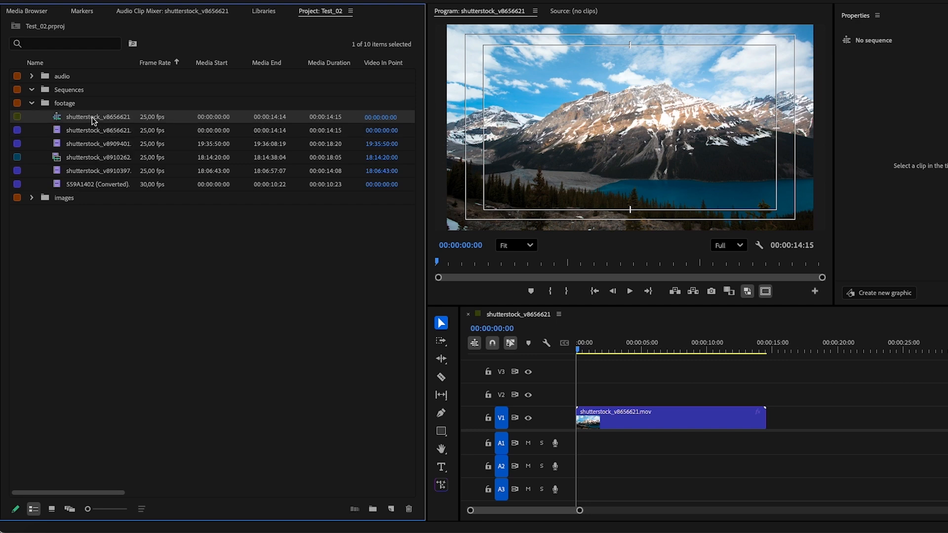
click(74, 90)
text(sequence)
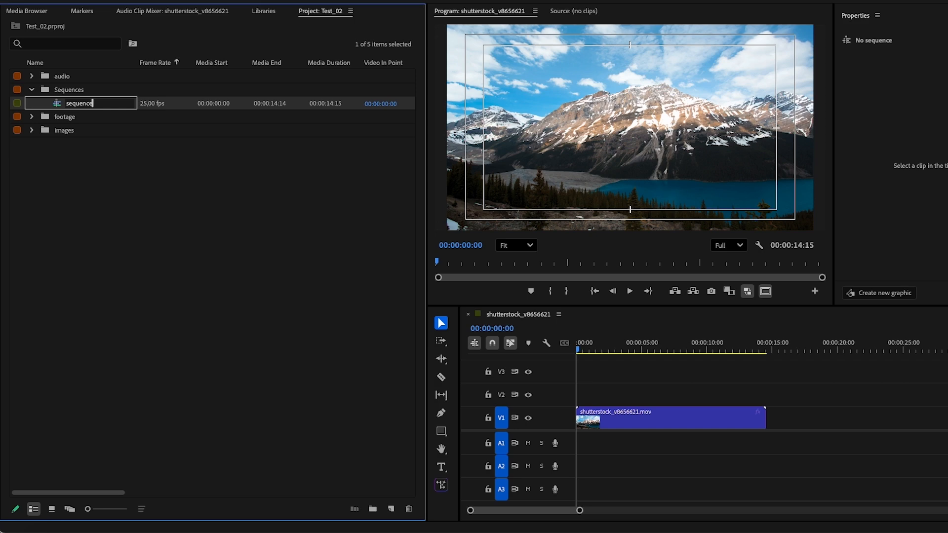
text(_01)
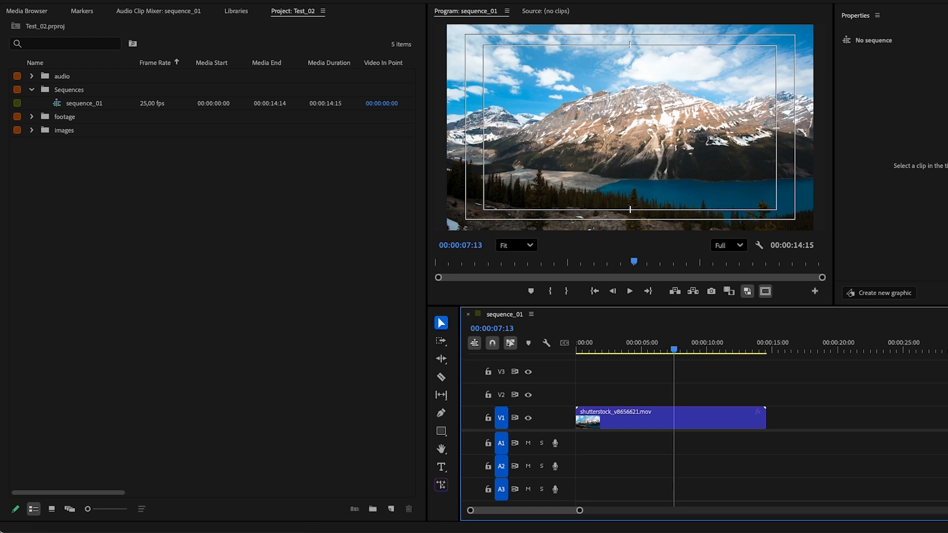
- Review the sequence settings of sequence_01 and scrub through its clip in the timeline
click(178, 6)
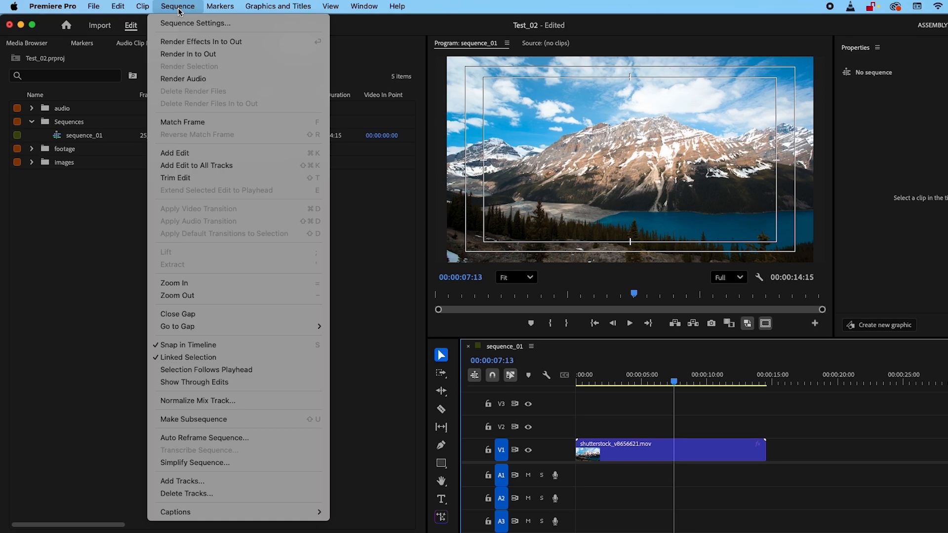
click(180, 23)
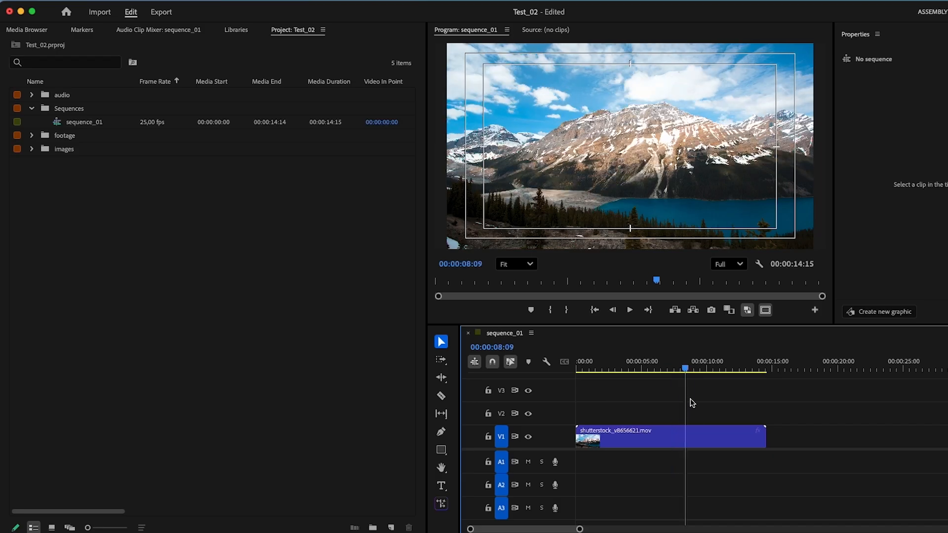
drag(692, 402, 720, 404)
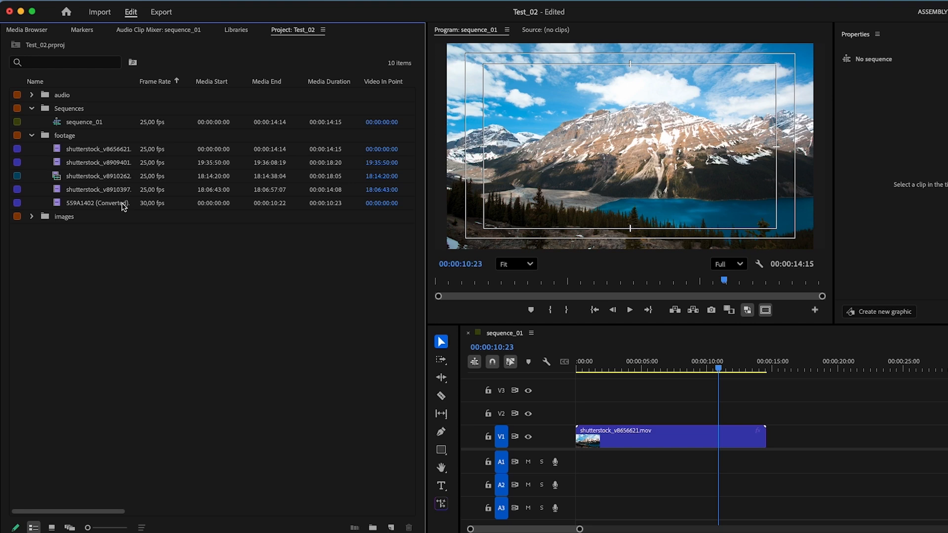
- Create a new sequence from the 559A1402 (Converted) clip and move it into the Sequences bin
click(123, 207)
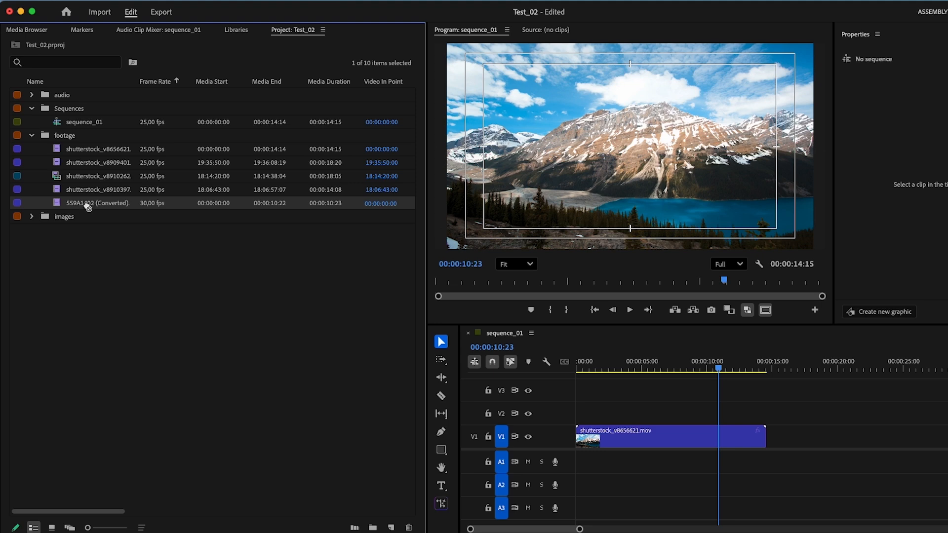
drag(374, 530, 392, 530)
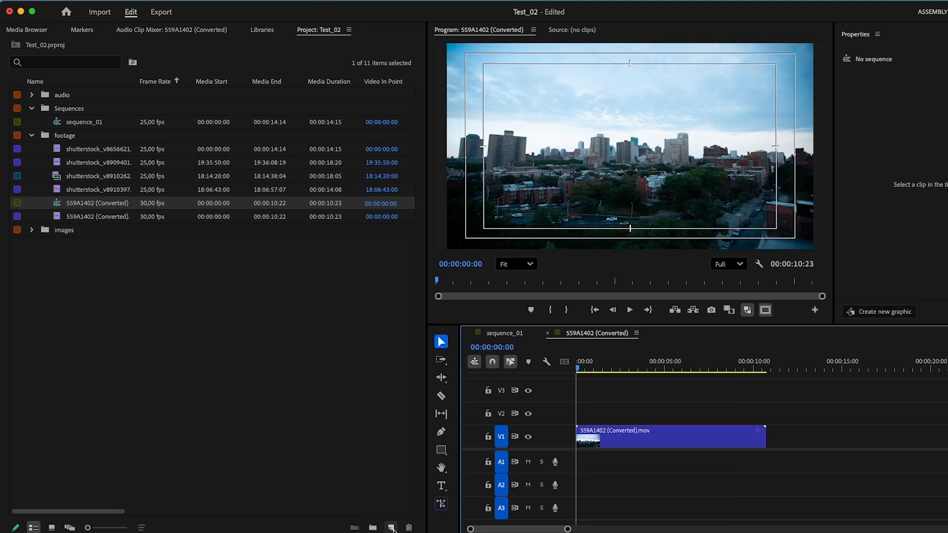
click(100, 207)
drag(100, 207, 87, 119)
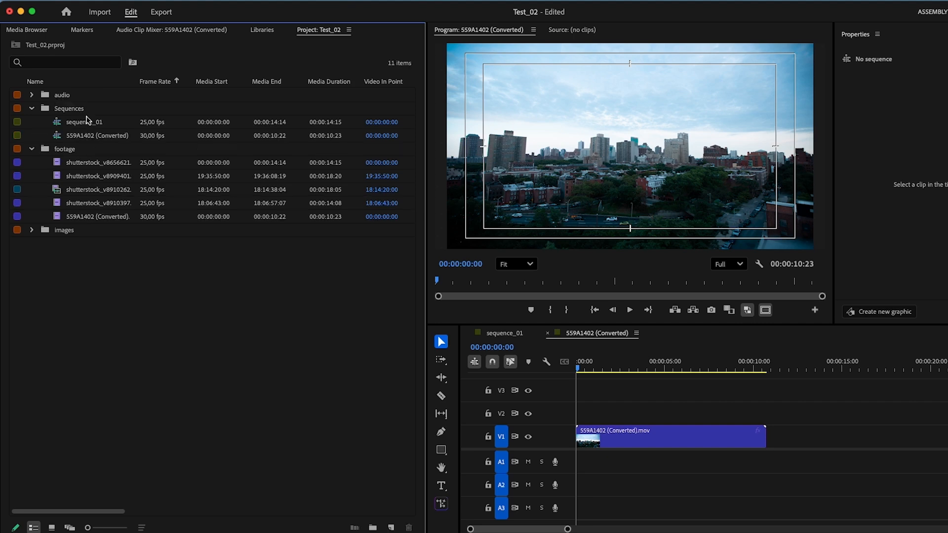
- Rename the 559A1402 (Converted) sequence as sequence_02
right_click(88, 140)
click(82, 139)
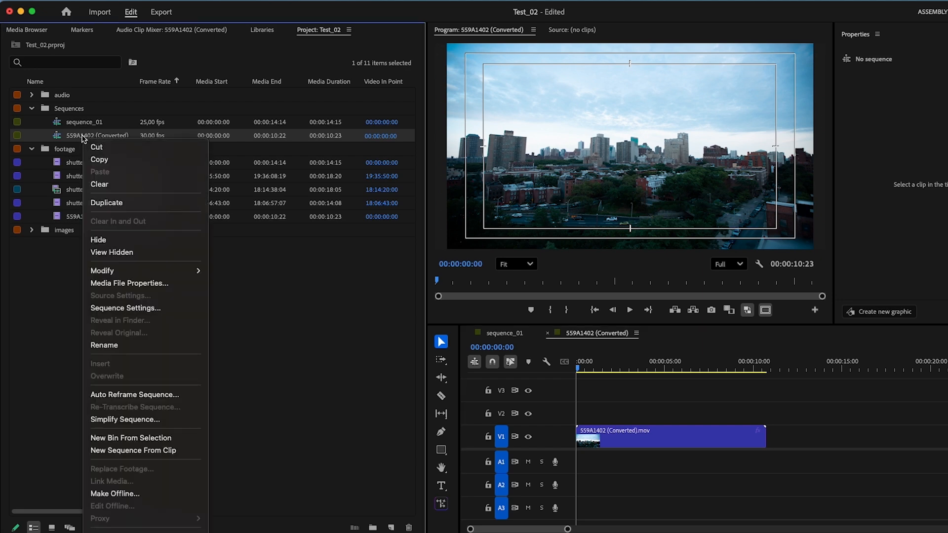
click(119, 345)
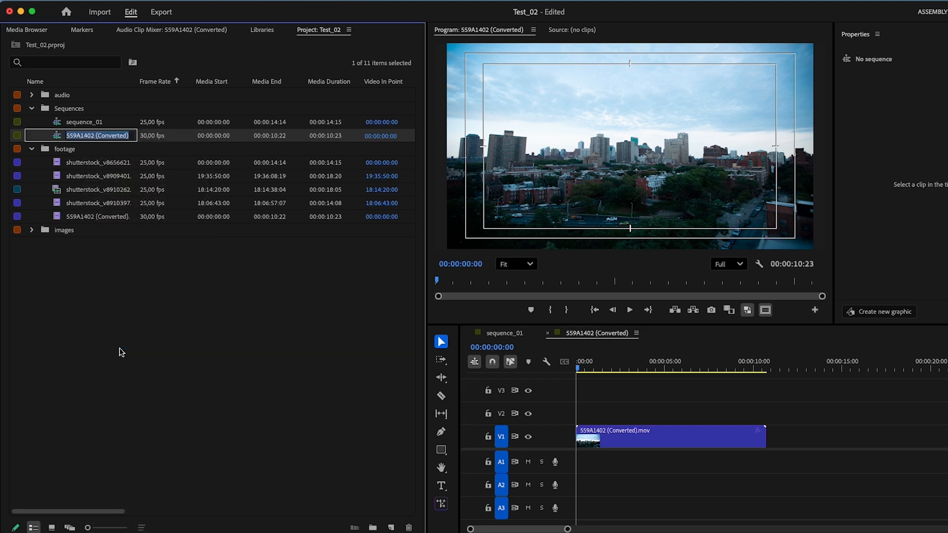
text(sequence_02)
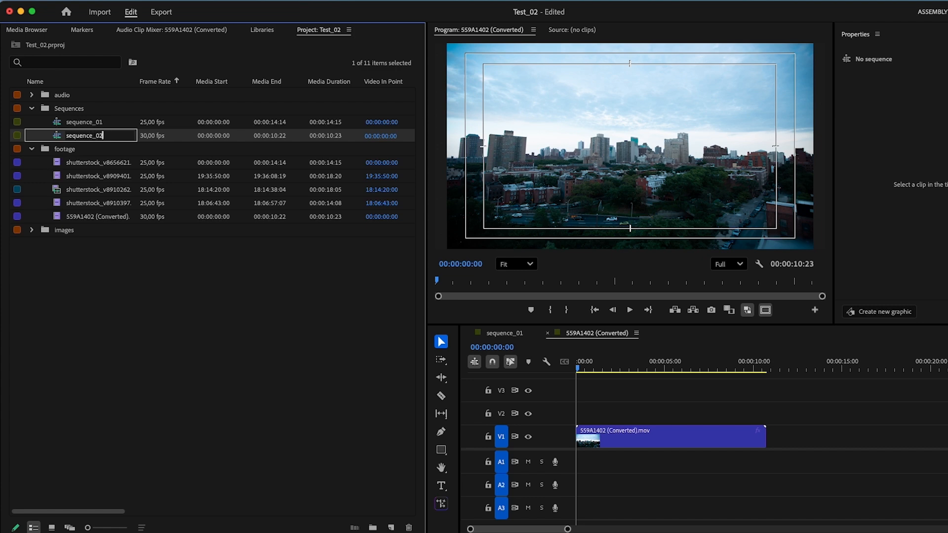
click(132, 439)
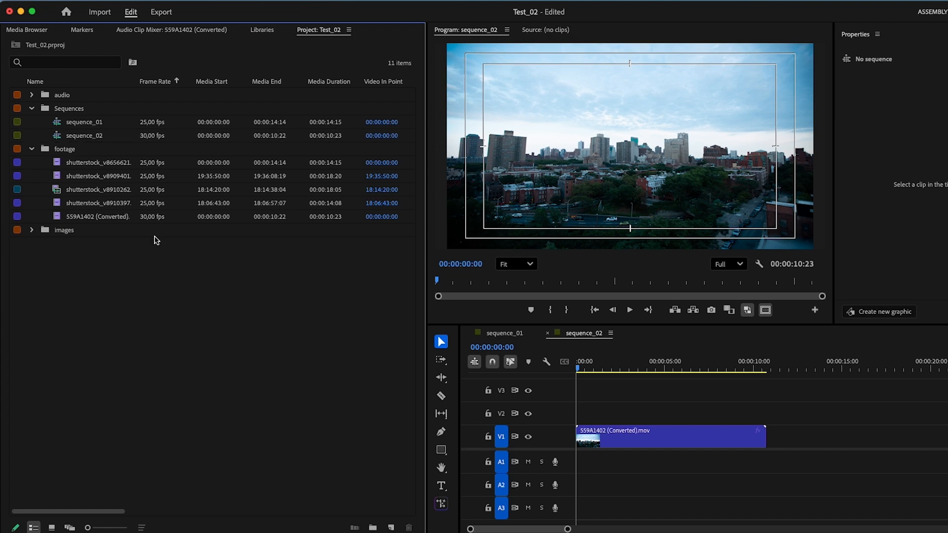
- Switch between the sequence_01 and sequence_02 timelines to compare the two sequences
click(97, 141)
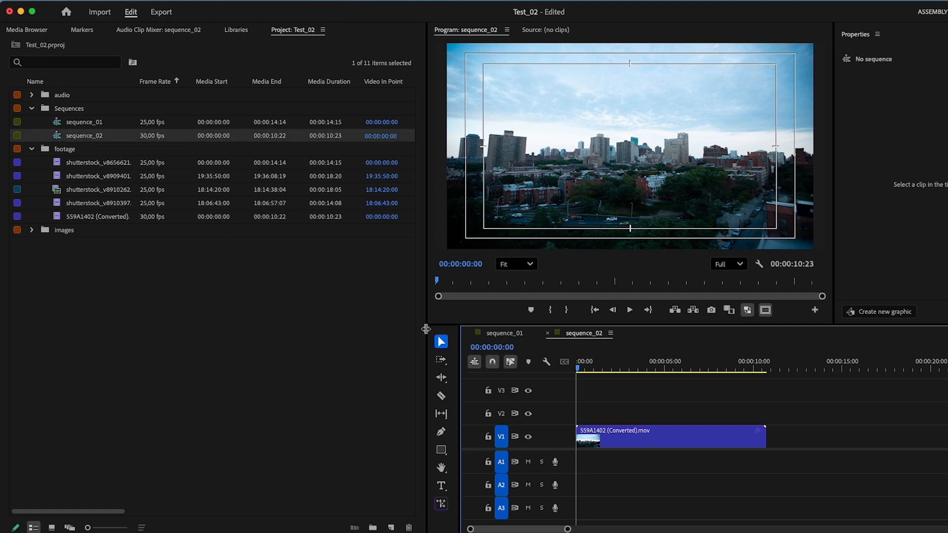
click(519, 338)
click(572, 337)
click(524, 338)
click(587, 334)
- Review the timebase and frame size in the sequence settings of sequence_02, and collapse the footage bin
click(182, 1)
click(181, 9)
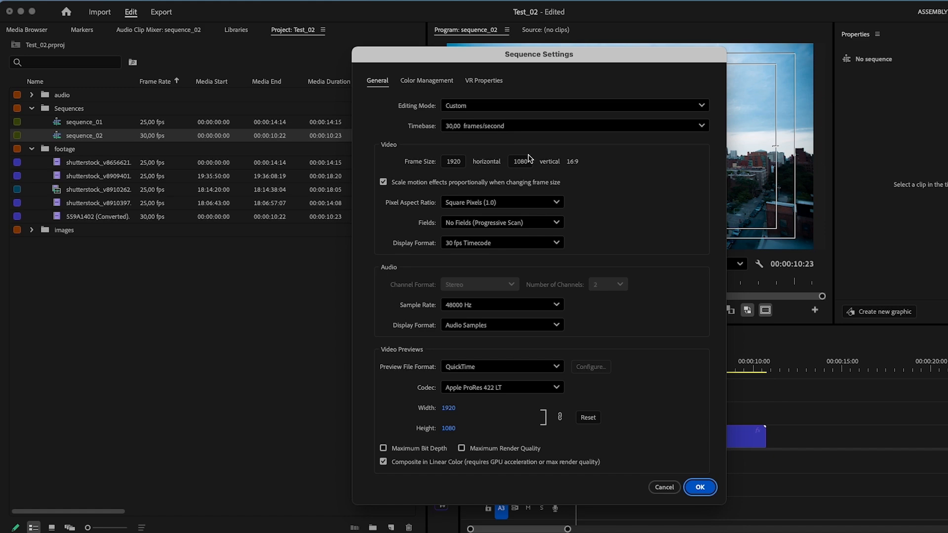
click(699, 487)
click(524, 333)
click(582, 333)
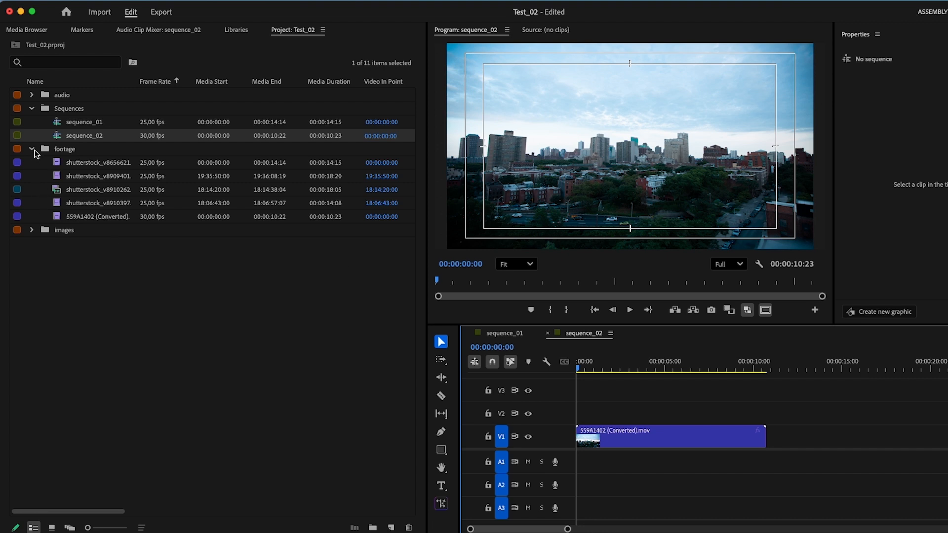
click(32, 149)
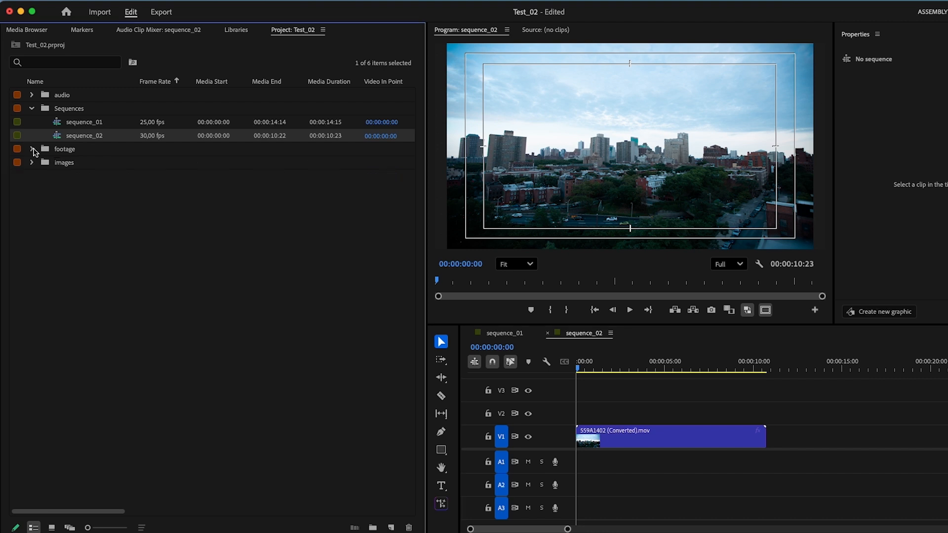